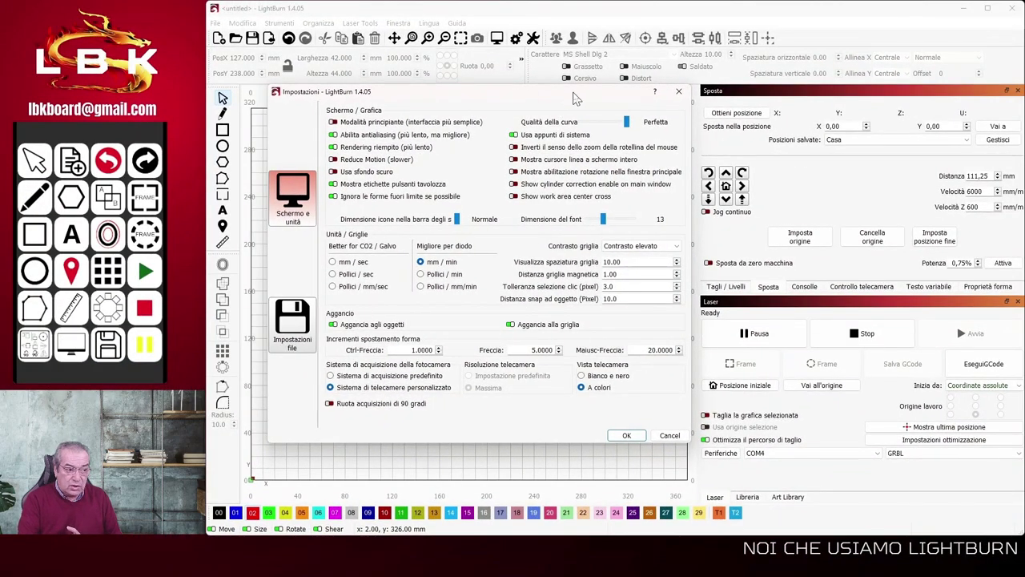
Step: Close the general settings, draw a rectangle of about 57 × 63 mm on the upper-left workspace and assign it to black layer 00
left_click_drag(573, 97, 577, 98)
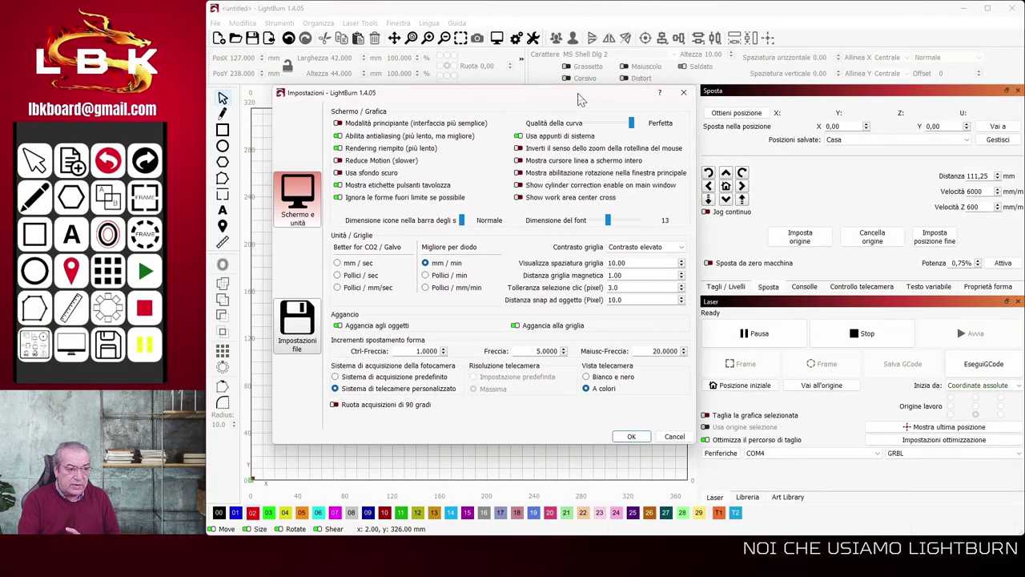
left_click(684, 94)
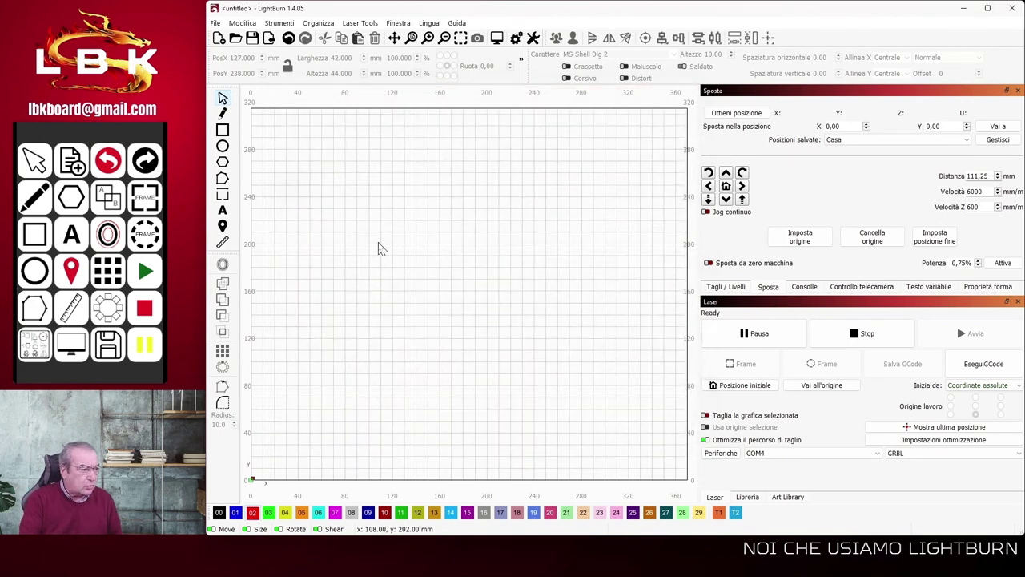
key("ctrl+r")
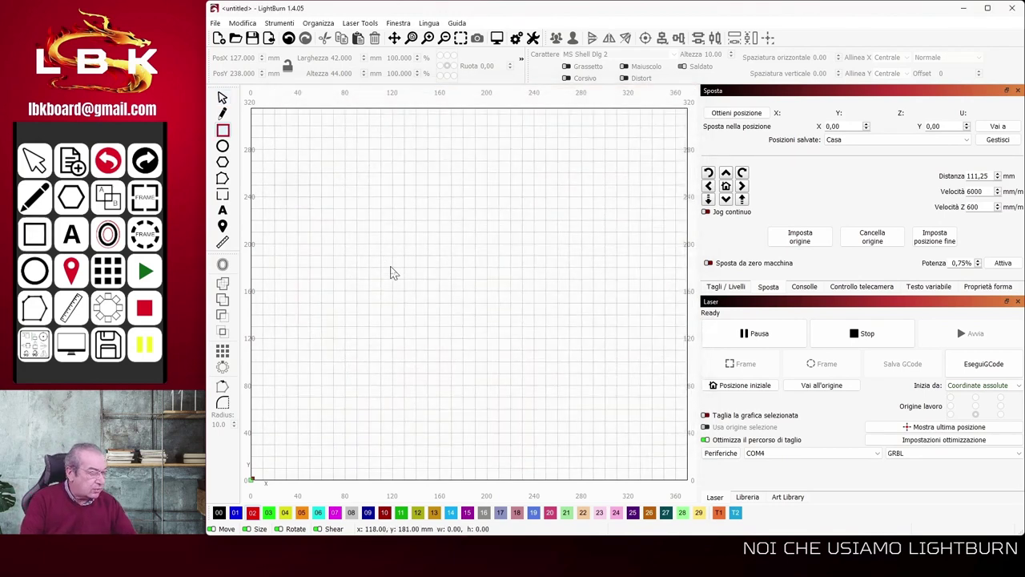
left_click_drag(328, 157, 398, 233)
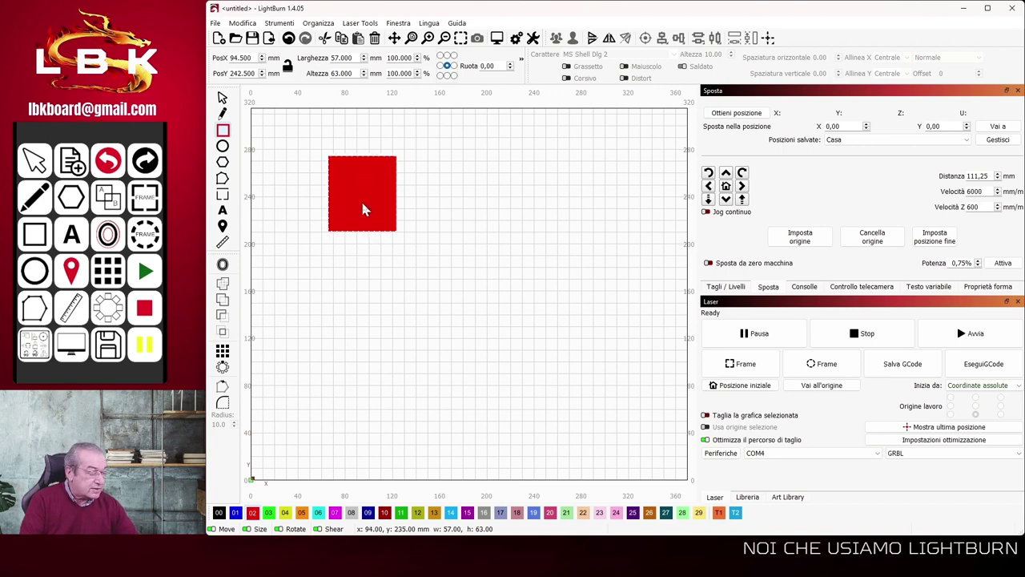
key("Escape")
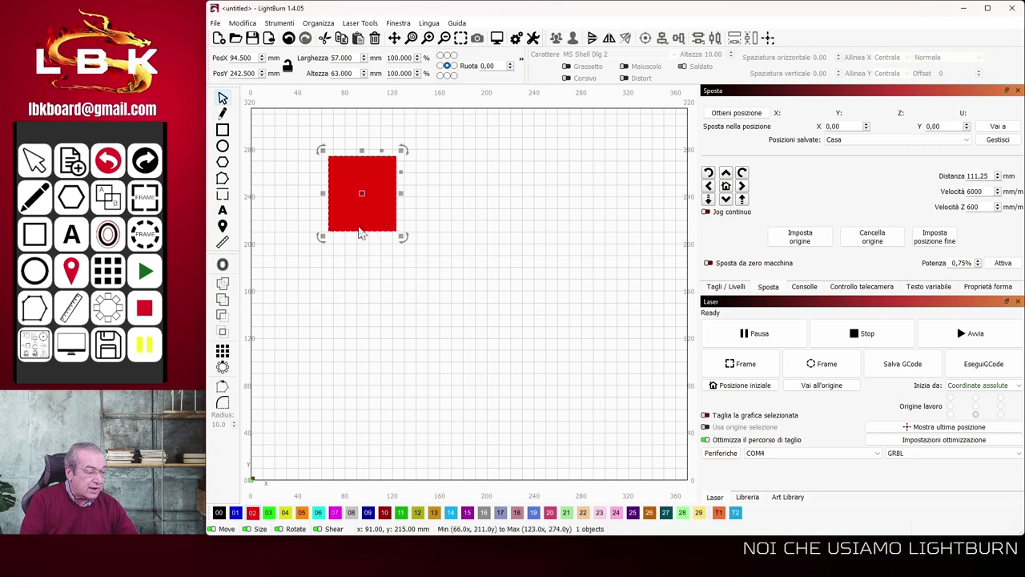
left_click(220, 513)
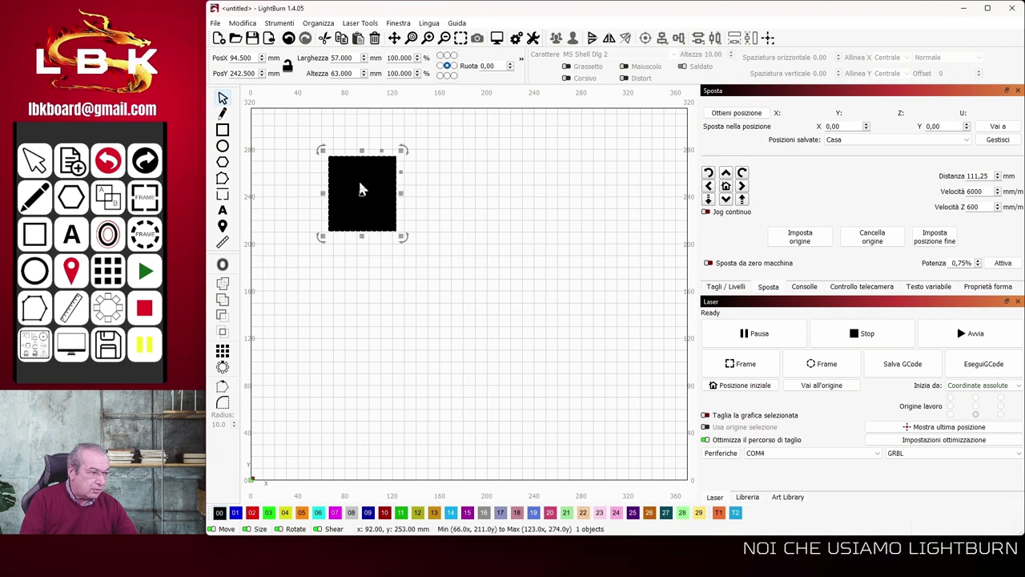
Step: Draw a second rectangle of about 48 × 44 mm to the right of the black one and assign it to red layer 02
key("ctrl+r")
left_click_drag(450, 189, 508, 240)
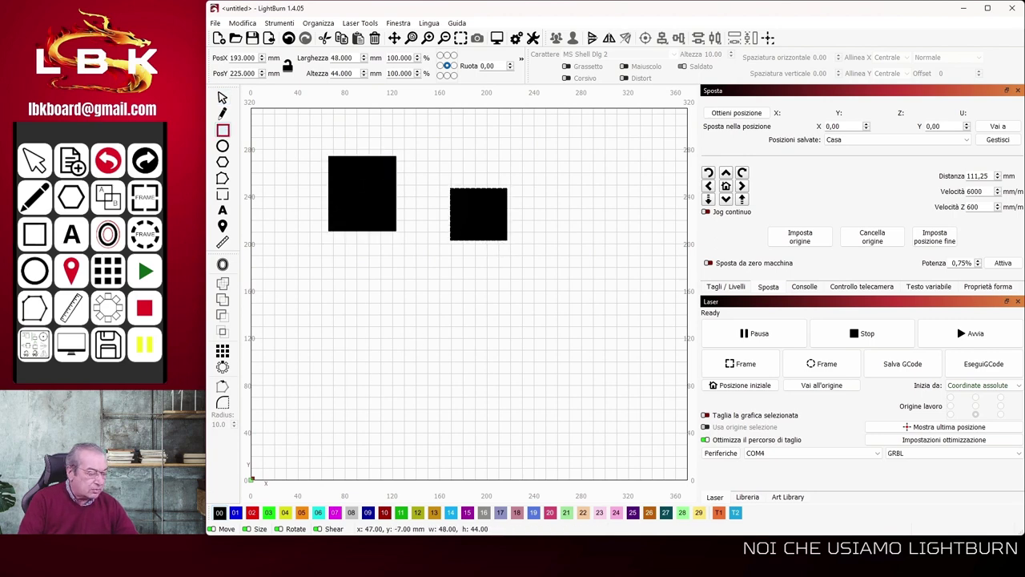
left_click(251, 514)
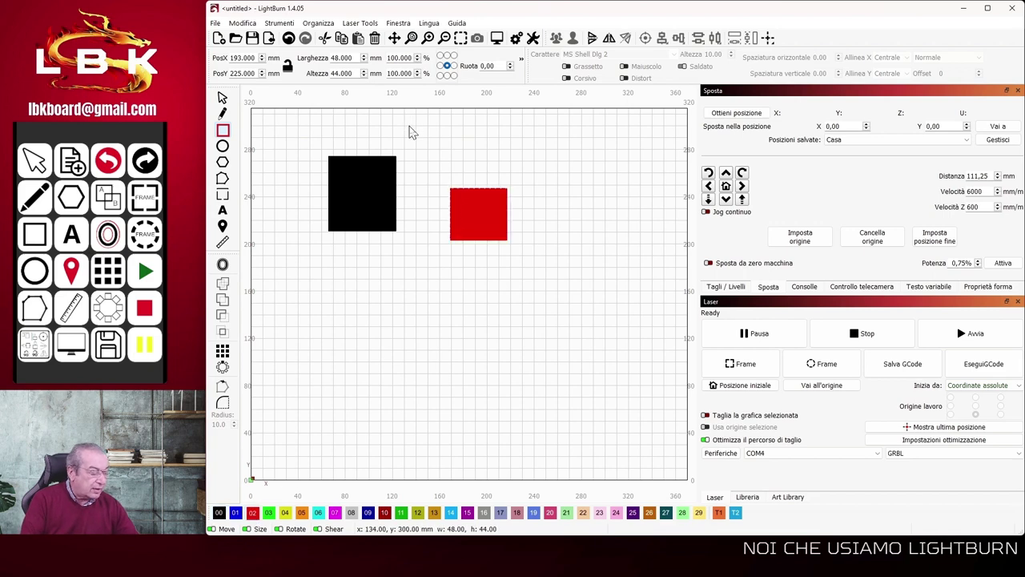
key("Escape")
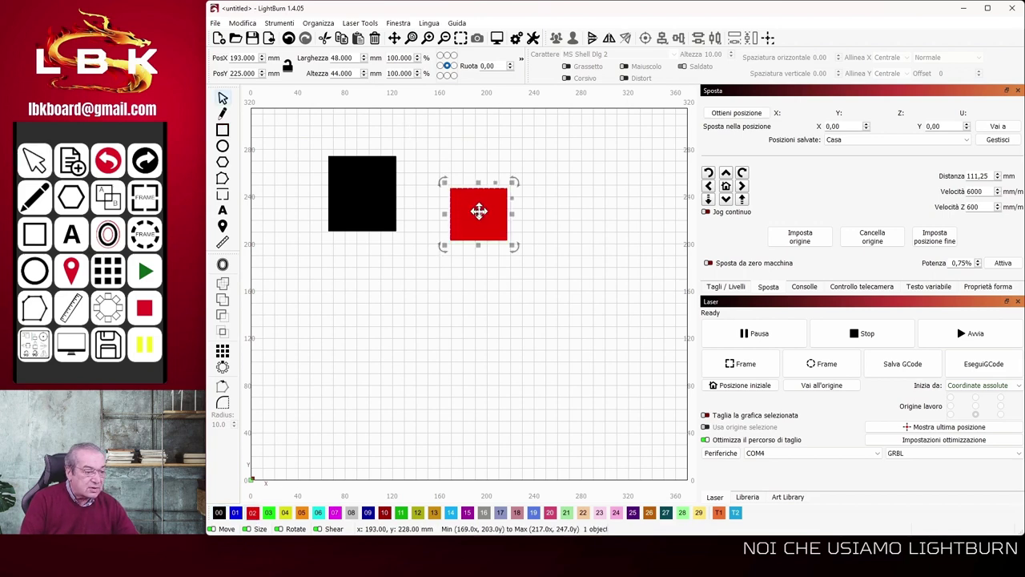
Step: Centre the smaller rectangle inside the larger one and put it on black layer 00, trying a partial overlap as well
left_click_drag(478, 212, 362, 193)
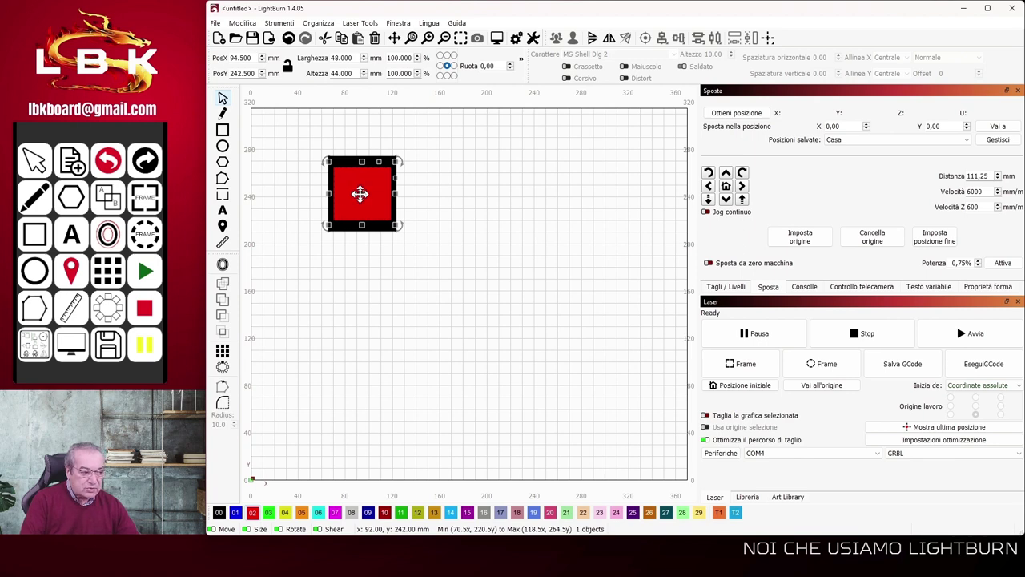
left_click(220, 513)
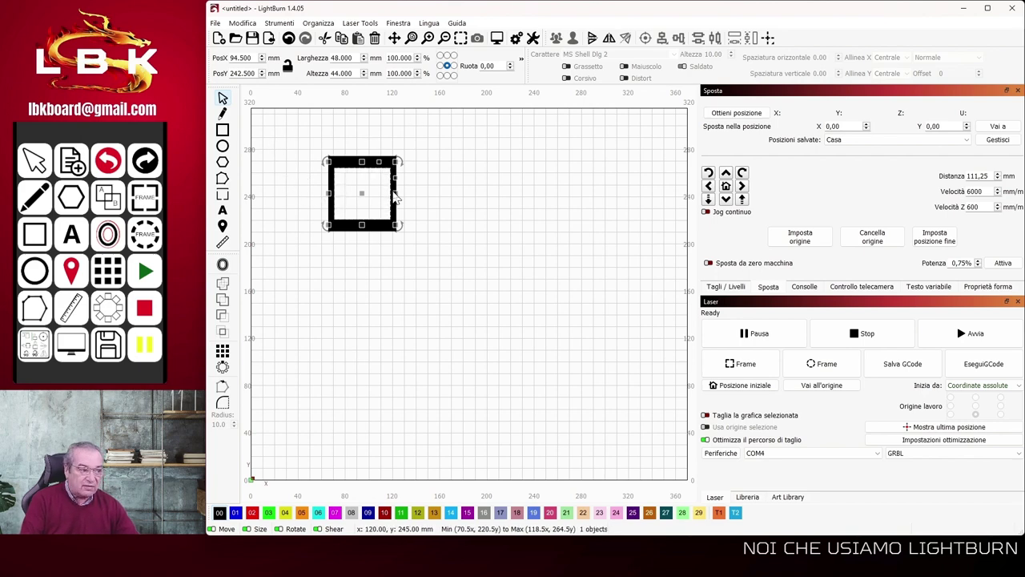
left_click_drag(362, 199, 396, 238)
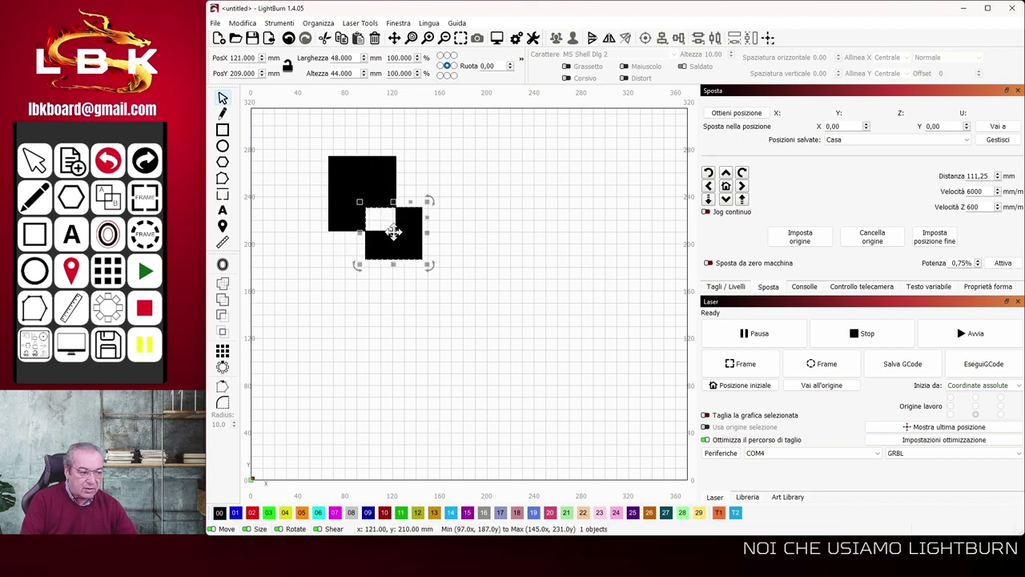
left_click_drag(392, 237, 362, 192)
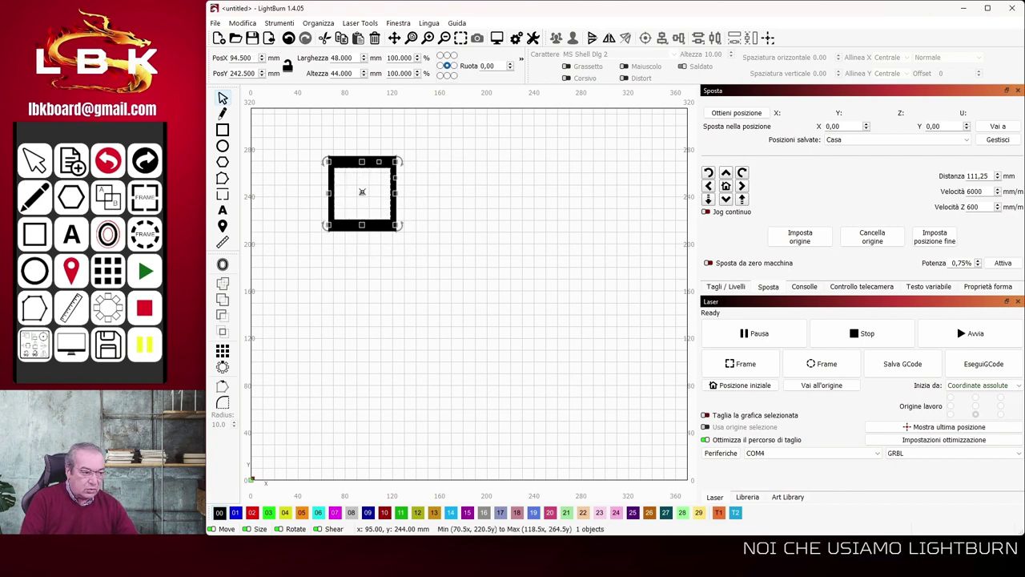
left_click(532, 178)
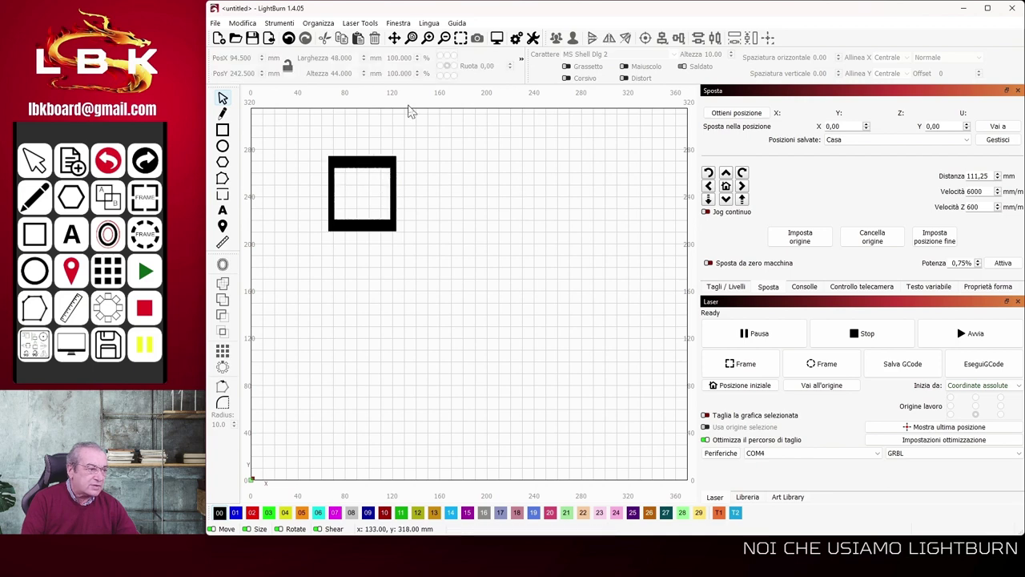
Step: Disable the filled rendering option (Rendering riempito) in the general settings and apply it
left_click(272, 25)
mouse_move(250, 24)
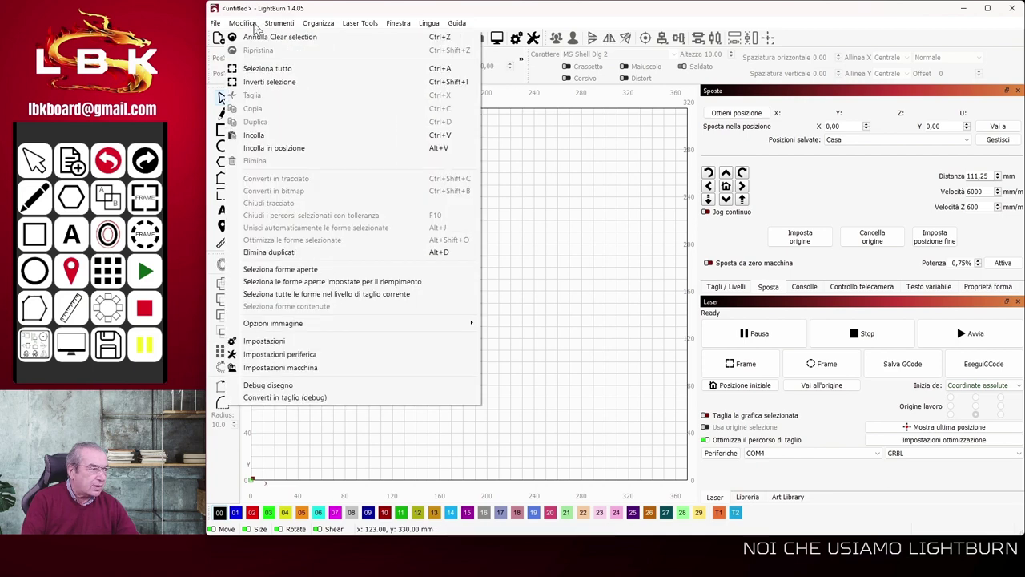
left_click(307, 342)
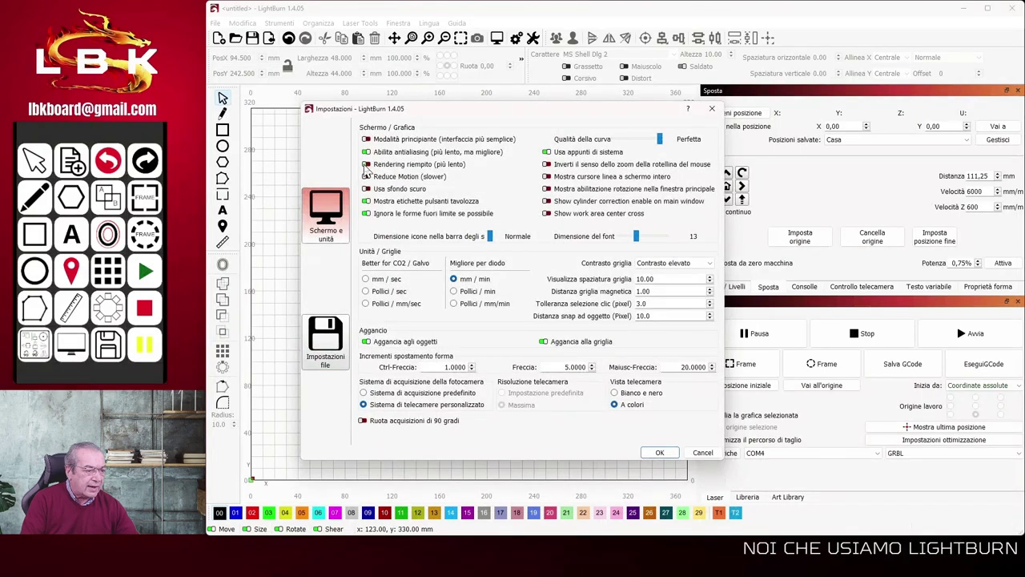
left_click(671, 455)
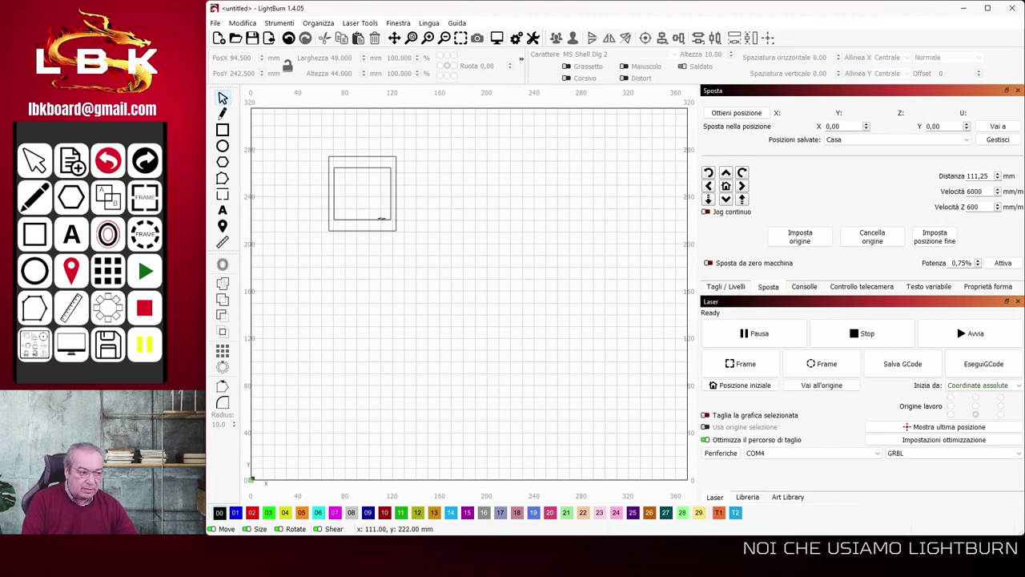
Step: Preview the laser job for the two nested rectangles and close the preview
right_click(442, 222)
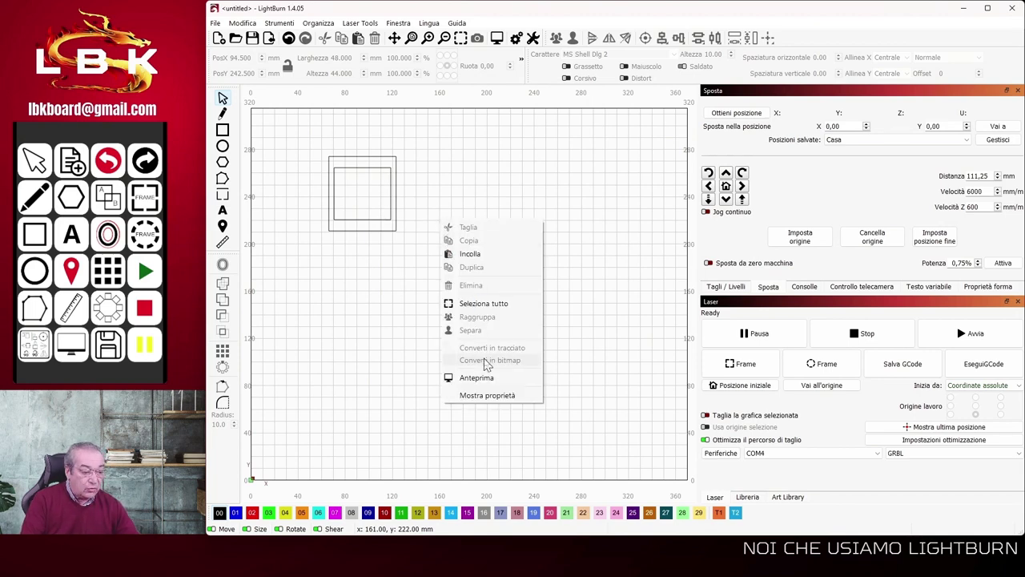
left_click(475, 377)
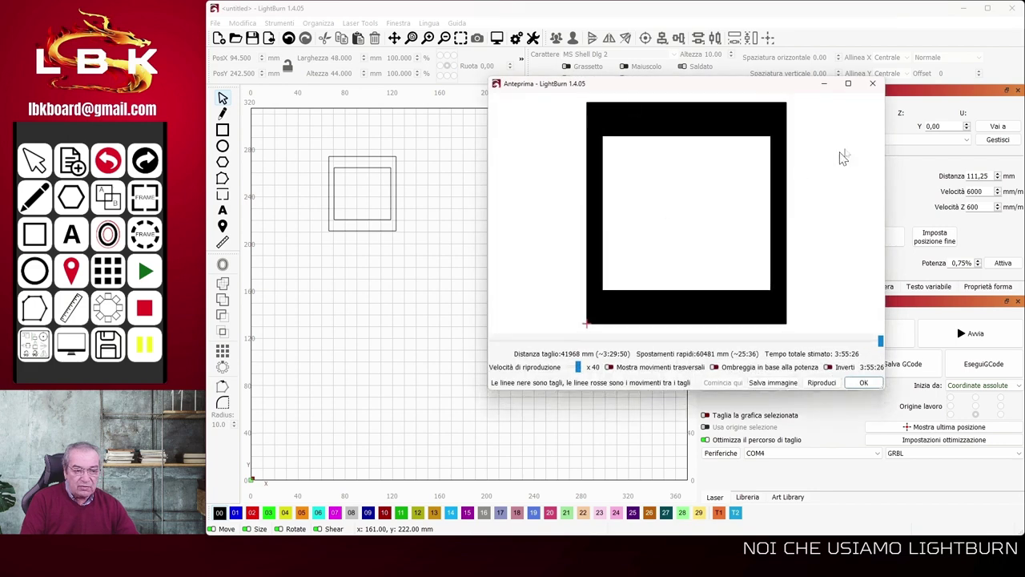
left_click(872, 83)
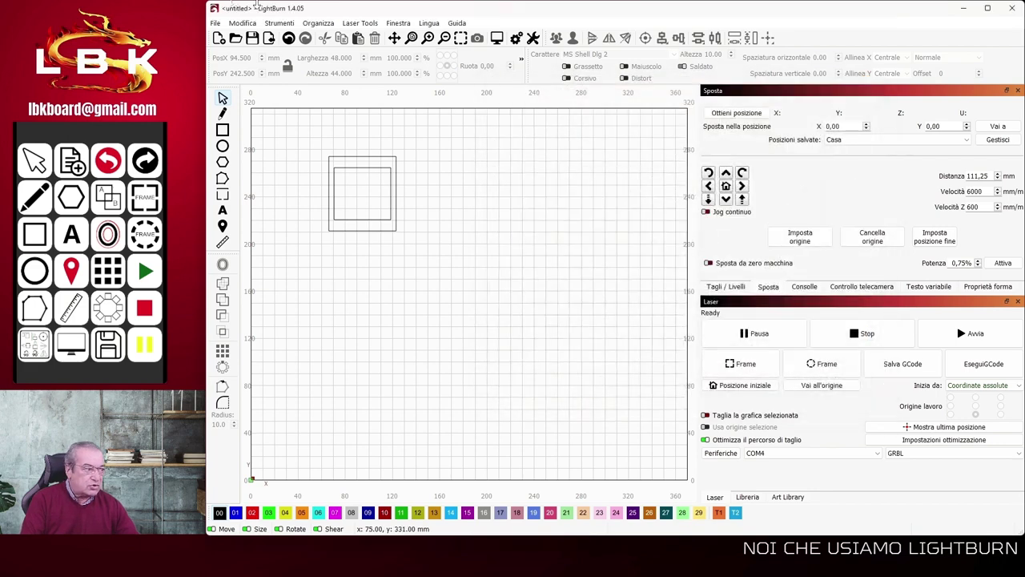
Step: Re-enable filled rendering (Rendering riempito) in the general settings and apply it
left_click(243, 23)
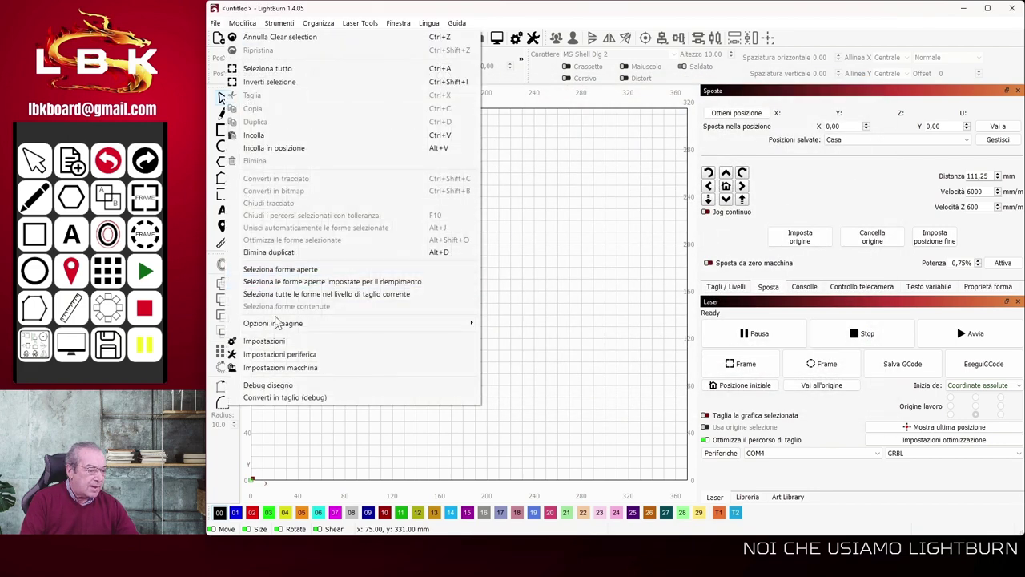
left_click(272, 341)
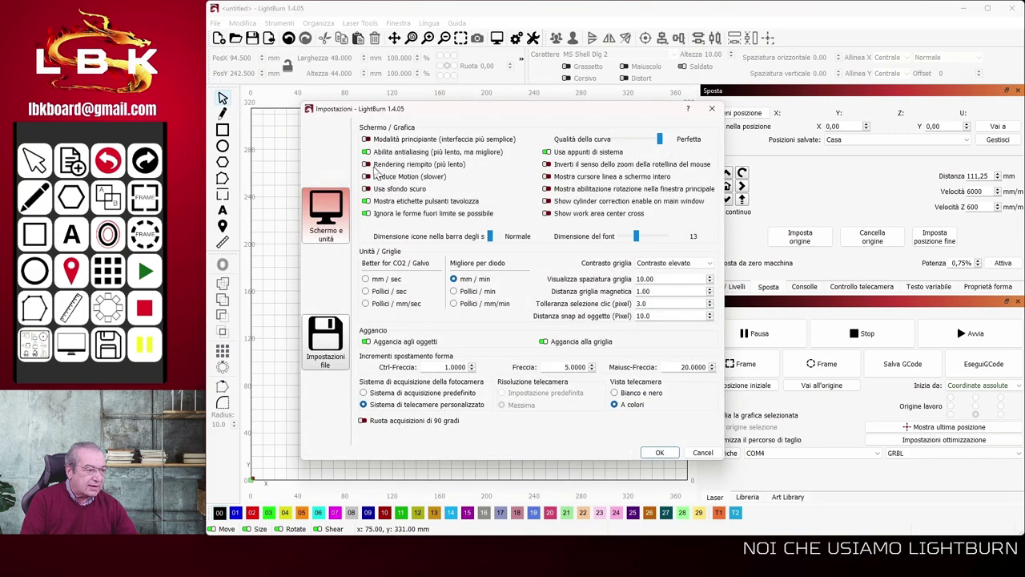
left_click(659, 452)
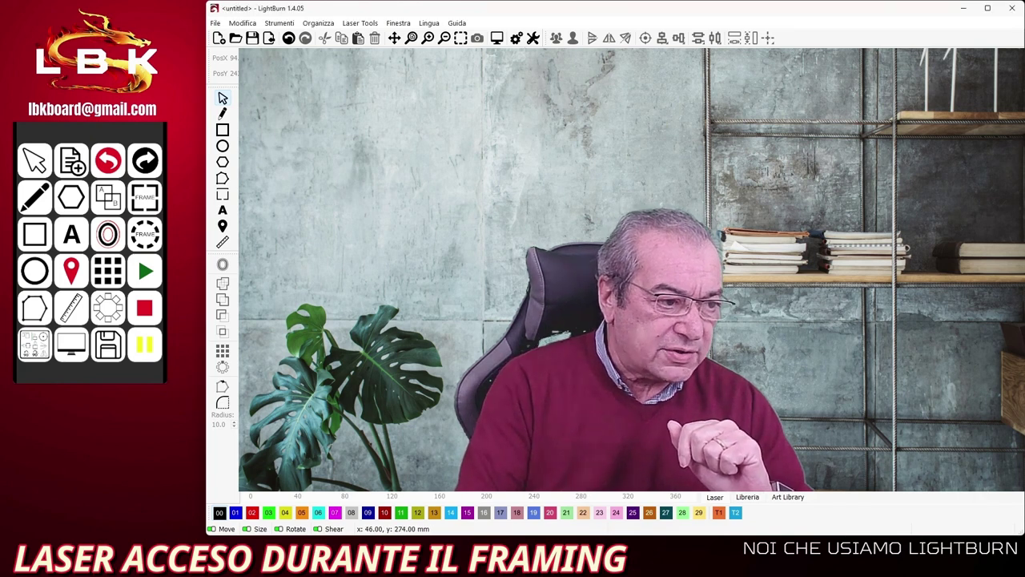
Step: Select both rectangles and cut them to clear the workspace
key("ctrl+a")
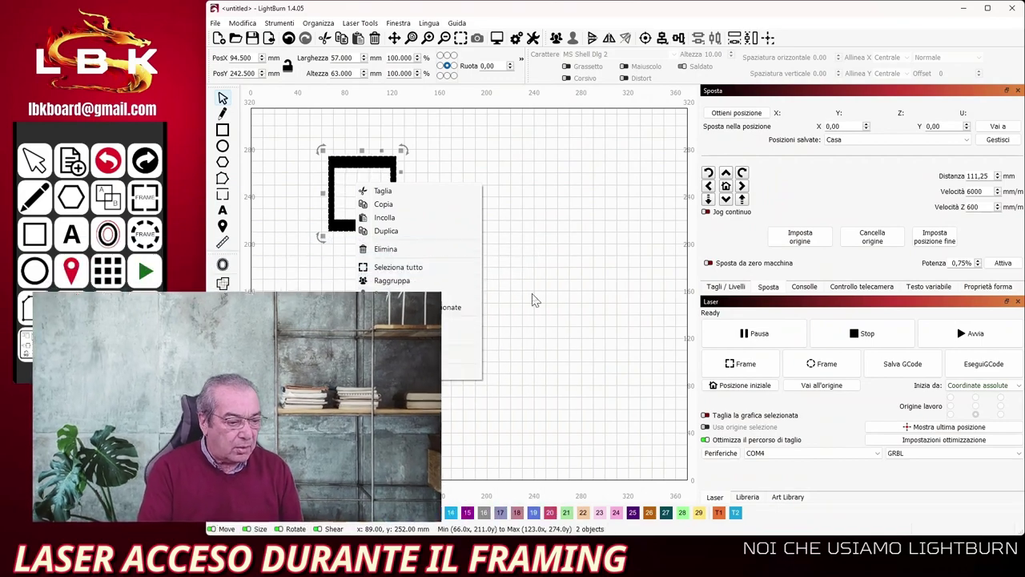
left_click(416, 191)
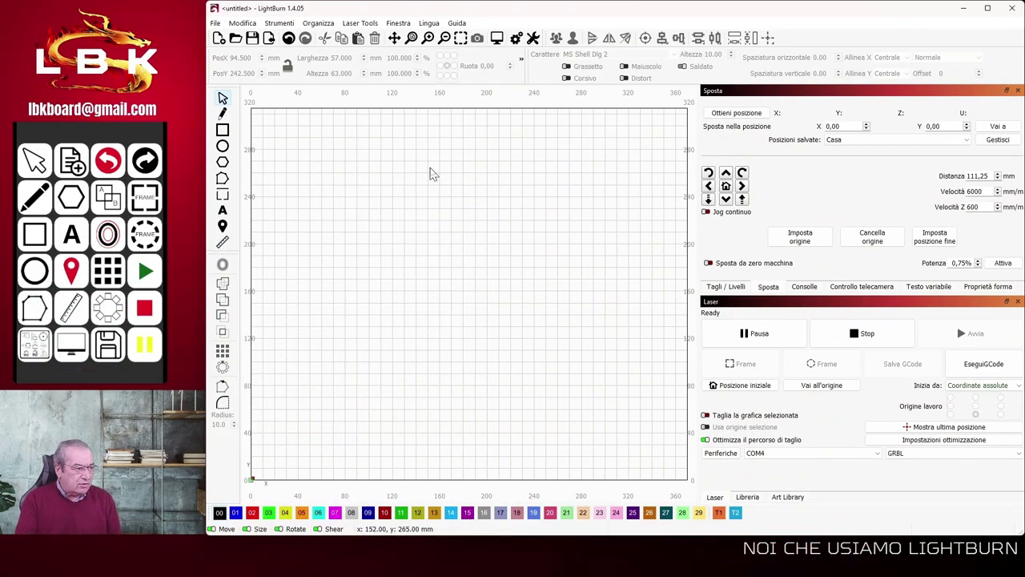
Step: Open the GRBL device settings and switch the laser pointer offset (Abilita offset puntatore) off and back on
left_click(249, 23)
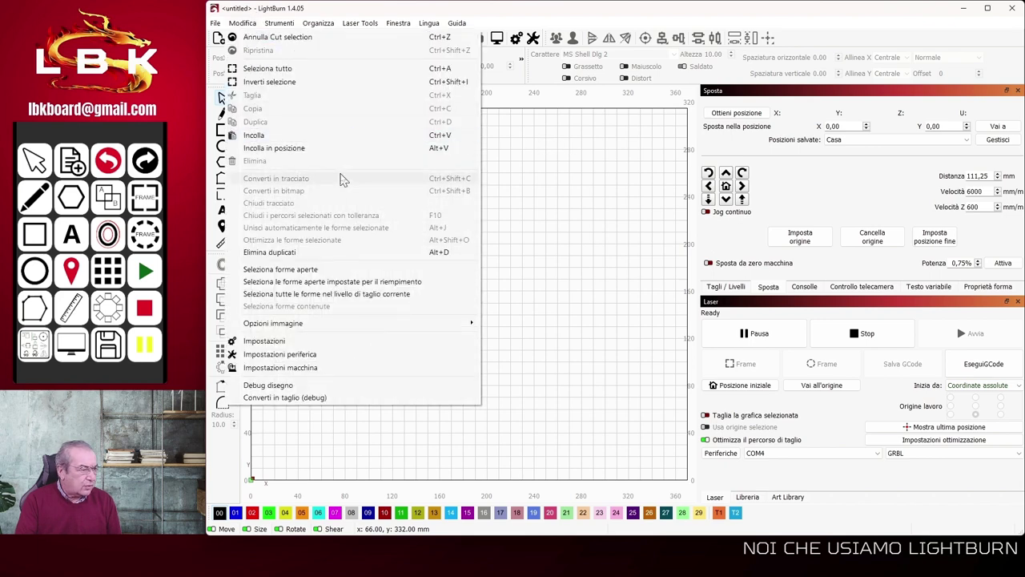
left_click(311, 362)
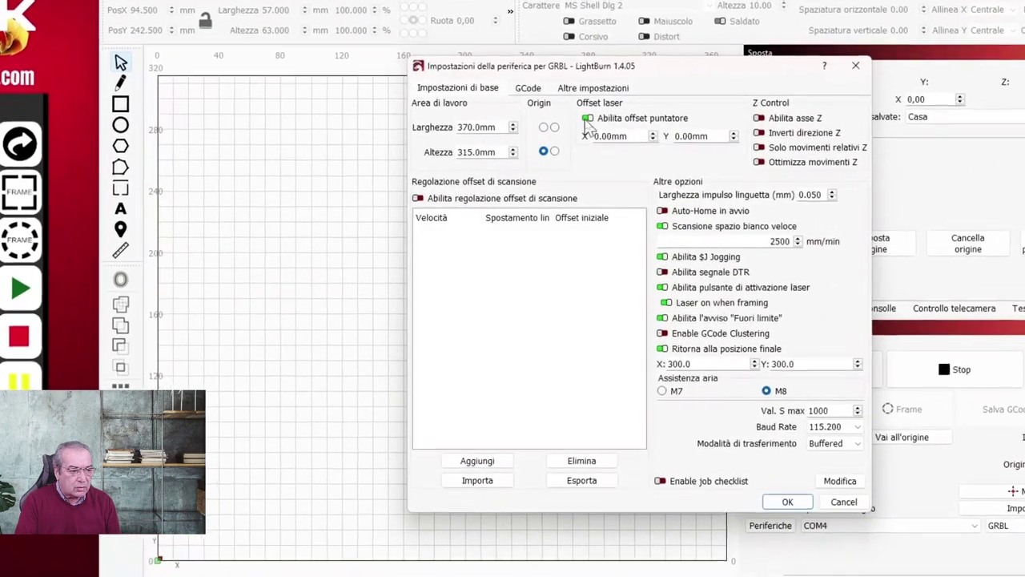
left_click(647, 140)
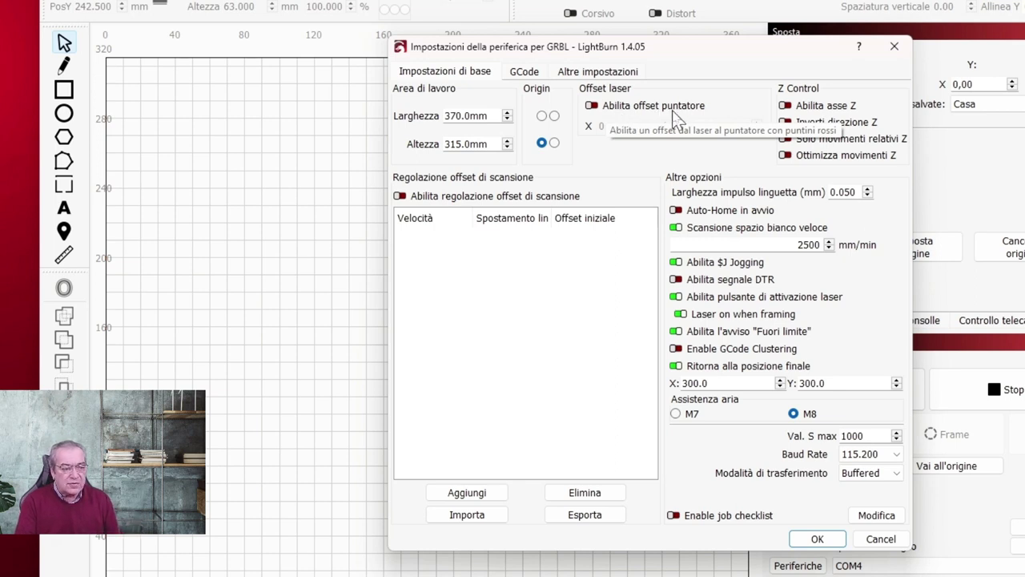
left_click(597, 107)
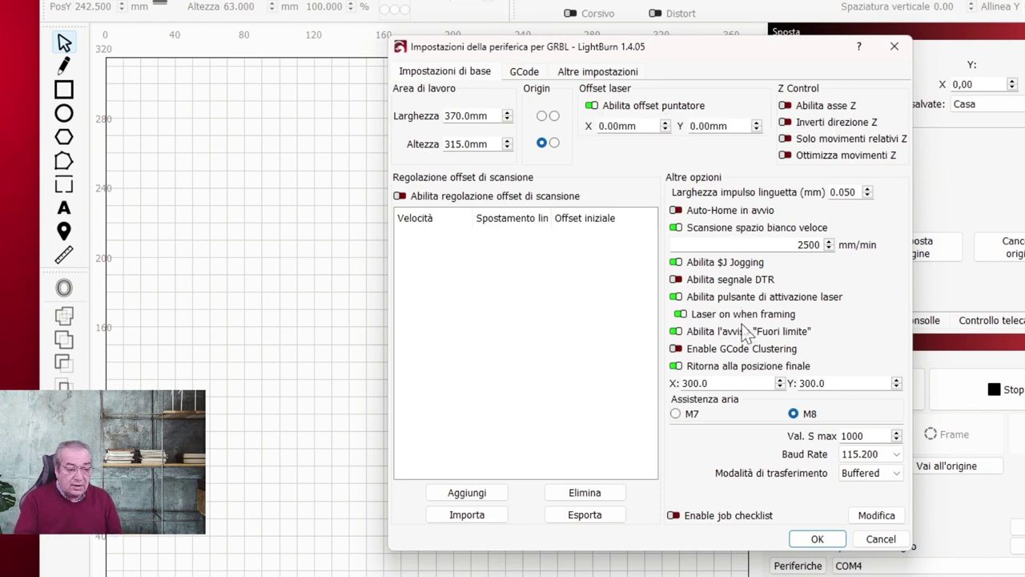
Step: Toggle the laser fire button option off and on, enable Laser on when framing, and disable the laser pointer offset
mouse_move(743, 309)
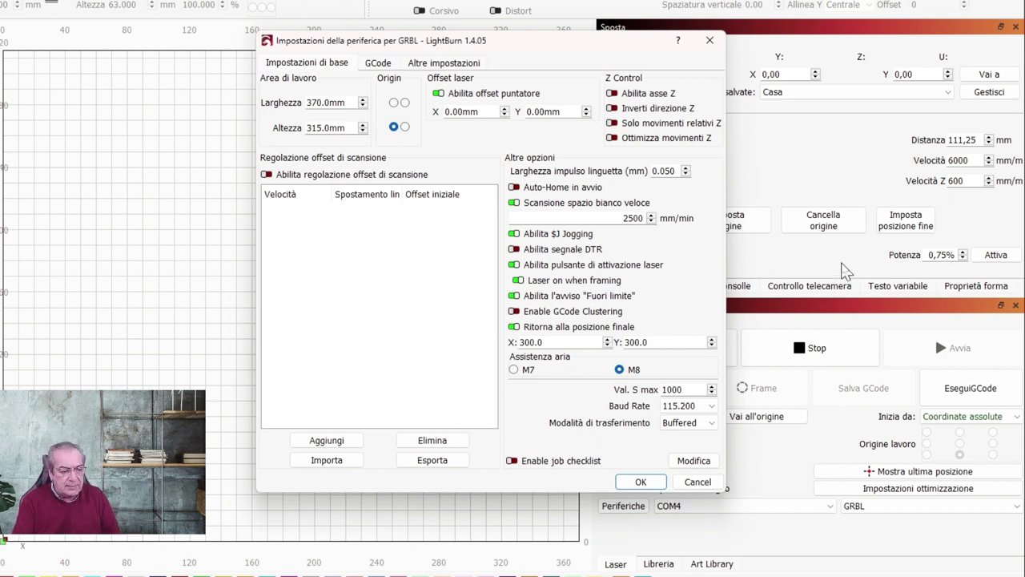
left_click(513, 265)
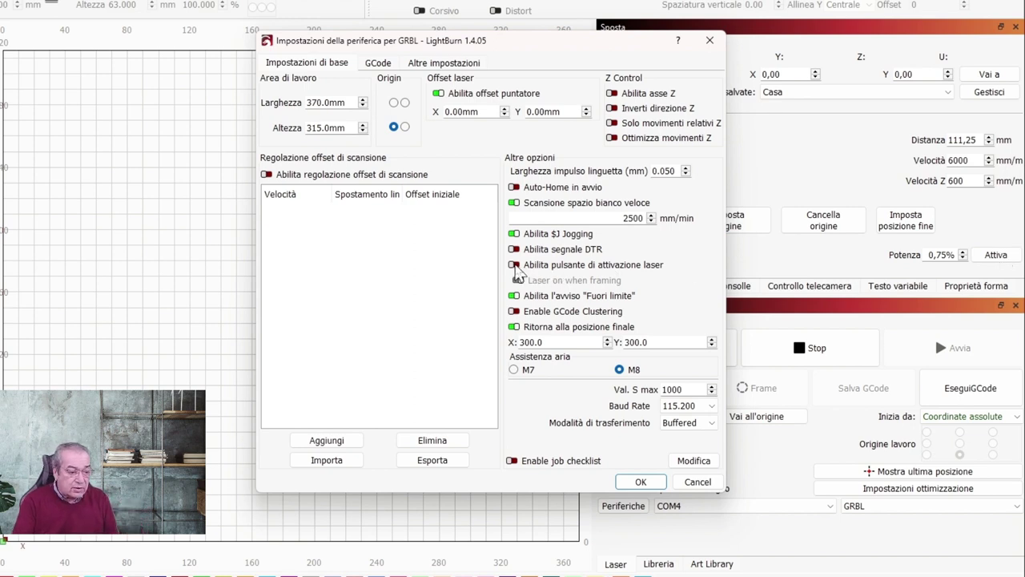
left_click(514, 265)
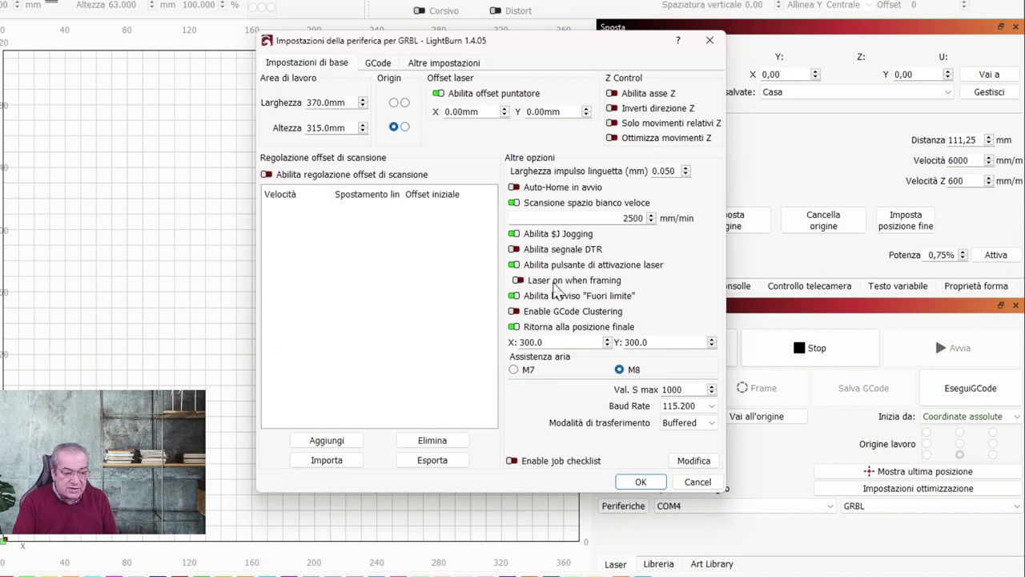
mouse_move(551, 290)
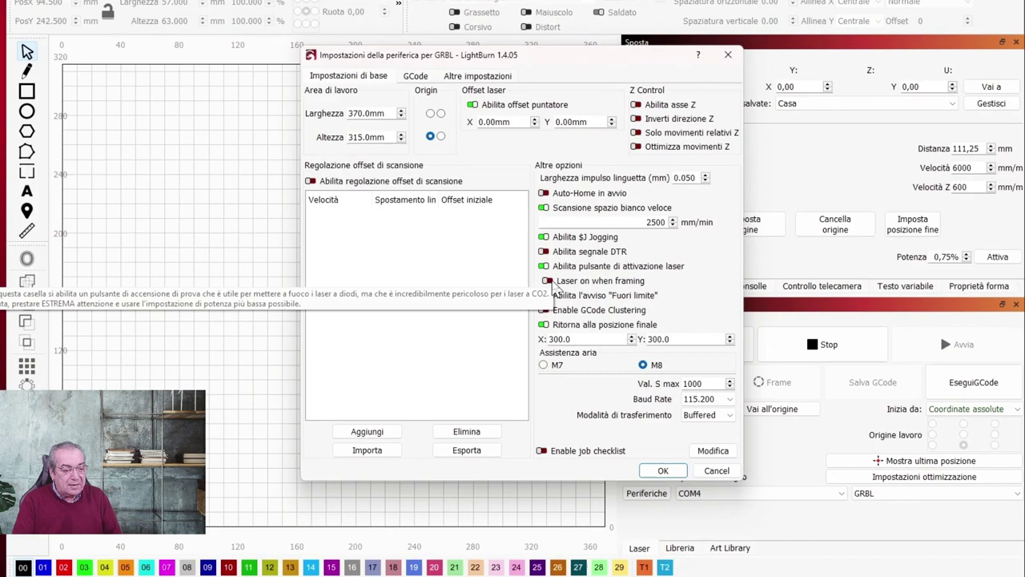
left_click(519, 280)
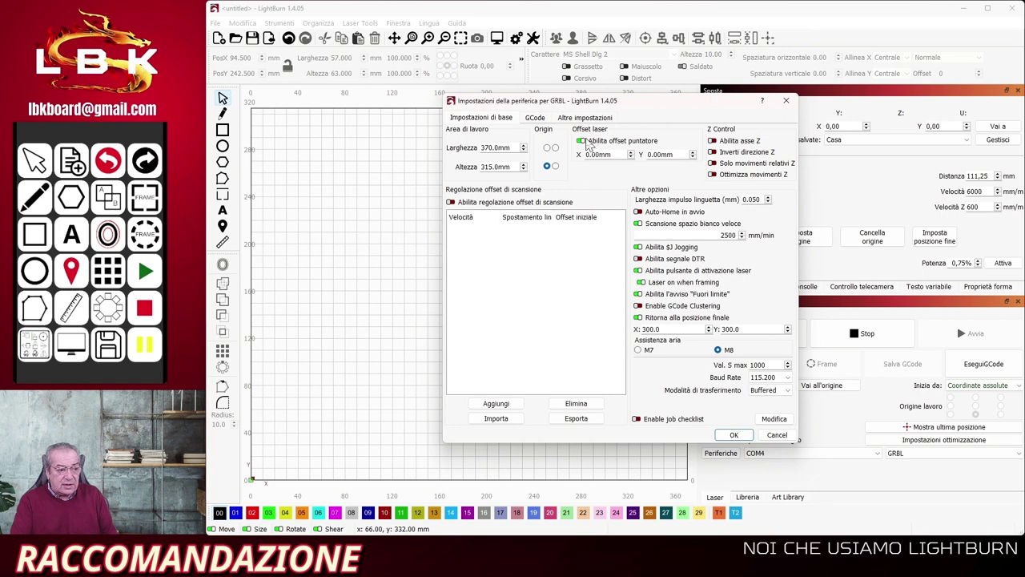
left_click(581, 140)
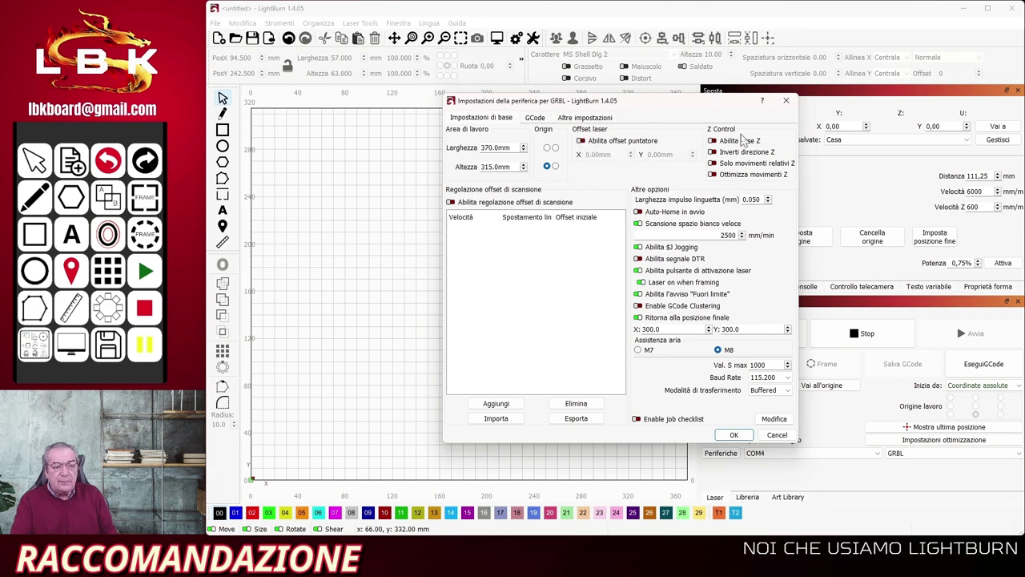